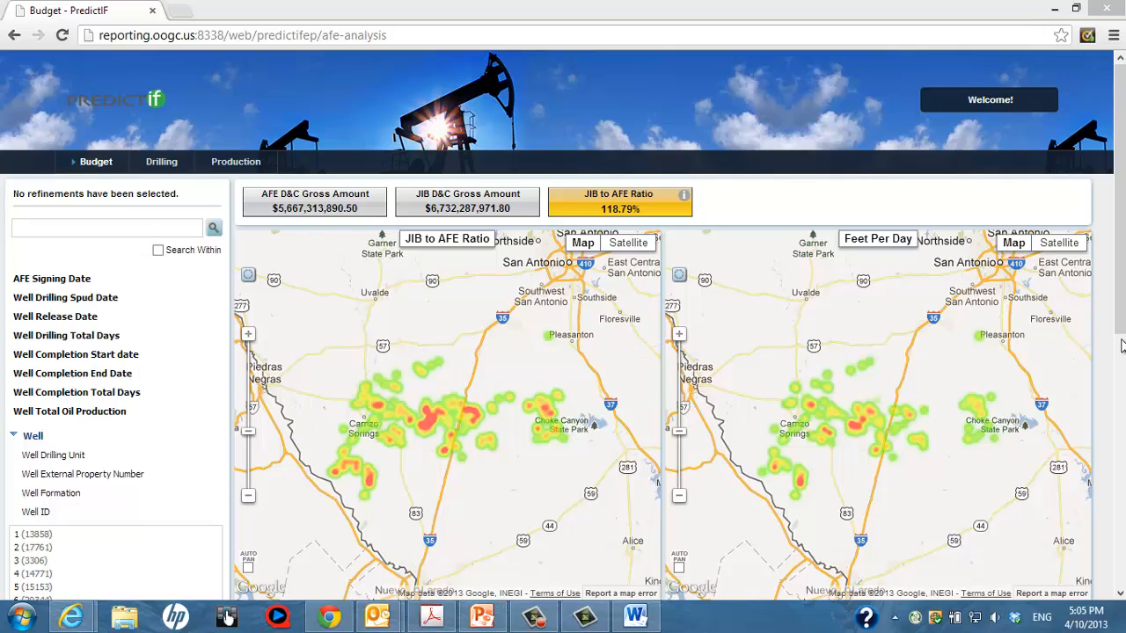
Filter the wells on the JIB to AFE Ratio map to a radius of about 7.8 mi around Little Moe's Rd, TX.
{"action": "mouse_move", "coordinate": [1121, 346]}
{"action": "left_mouse_down"}
{"action": "mouse_move", "coordinate": [1121, 441]}
{"action": "mouse_move", "coordinate": [1121, 346]}
{"action": "left_mouse_up"}
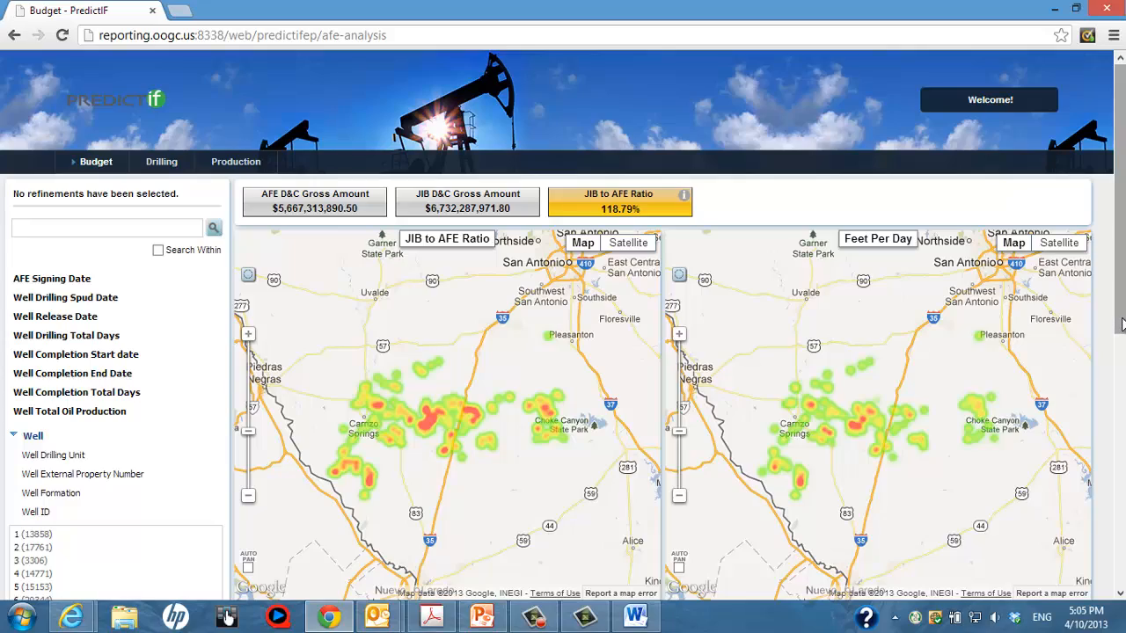
{"action": "mouse_move", "coordinate": [1120, 321]}
{"action": "left_mouse_down"}
{"action": "mouse_move", "coordinate": [1120, 483]}
{"action": "mouse_move", "coordinate": [1119, 327]}
{"action": "left_mouse_up"}
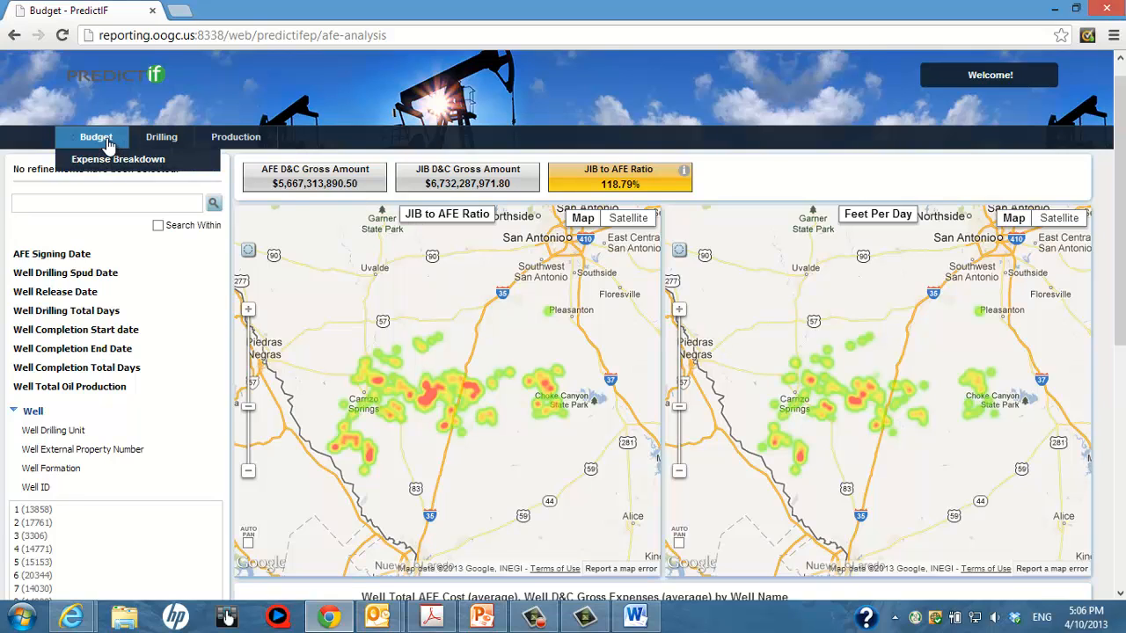
{"action": "mouse_move", "coordinate": [155, 145]}
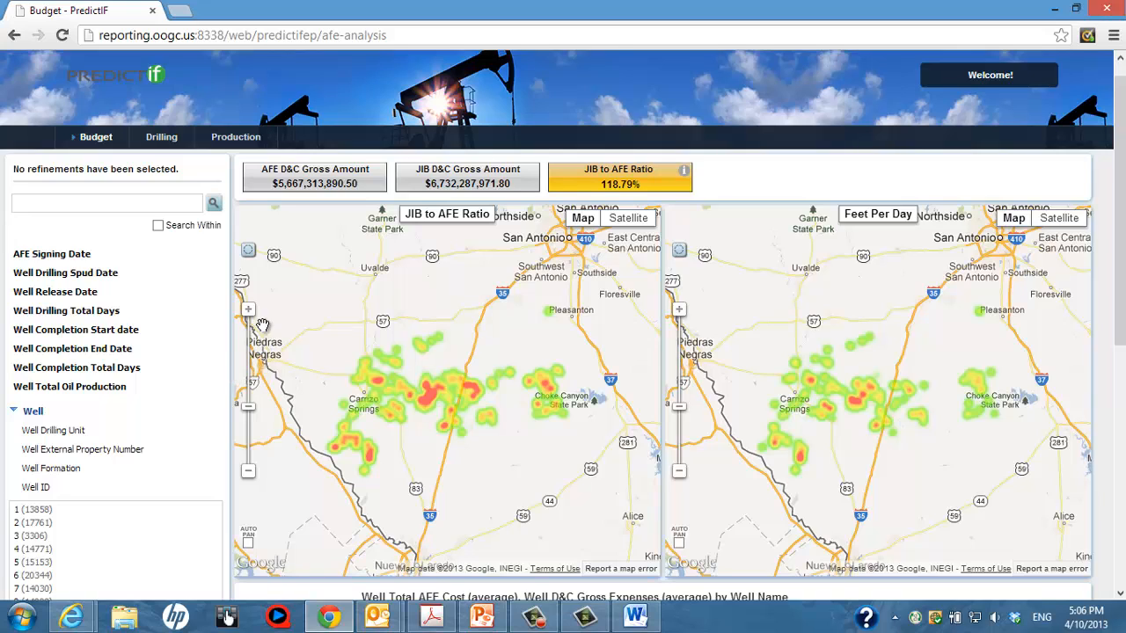
{"action": "left_click", "coordinate": [248, 251]}
{"action": "left_click_drag", "start_coordinate": [545, 390], "coordinate": [549, 396]}
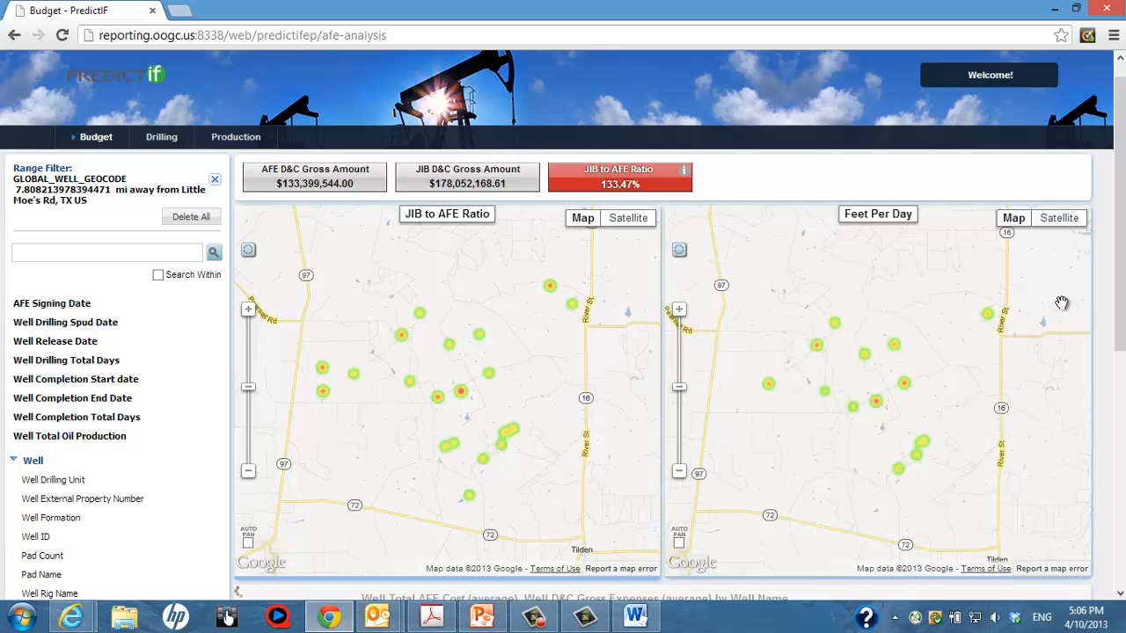
List the Well ID values within the filtered area and look at the AFE cost and gross expenses chart by well name.
{"action": "left_click_drag", "start_coordinate": [1119, 282], "coordinate": [1119, 310]}
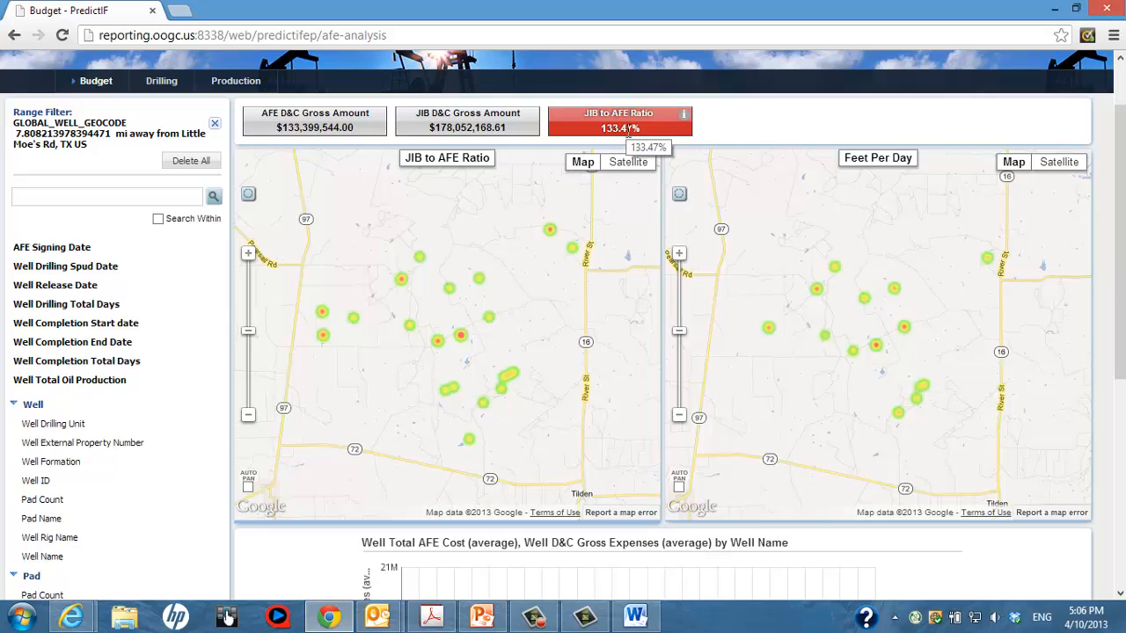
{"action": "left_click", "coordinate": [37, 481]}
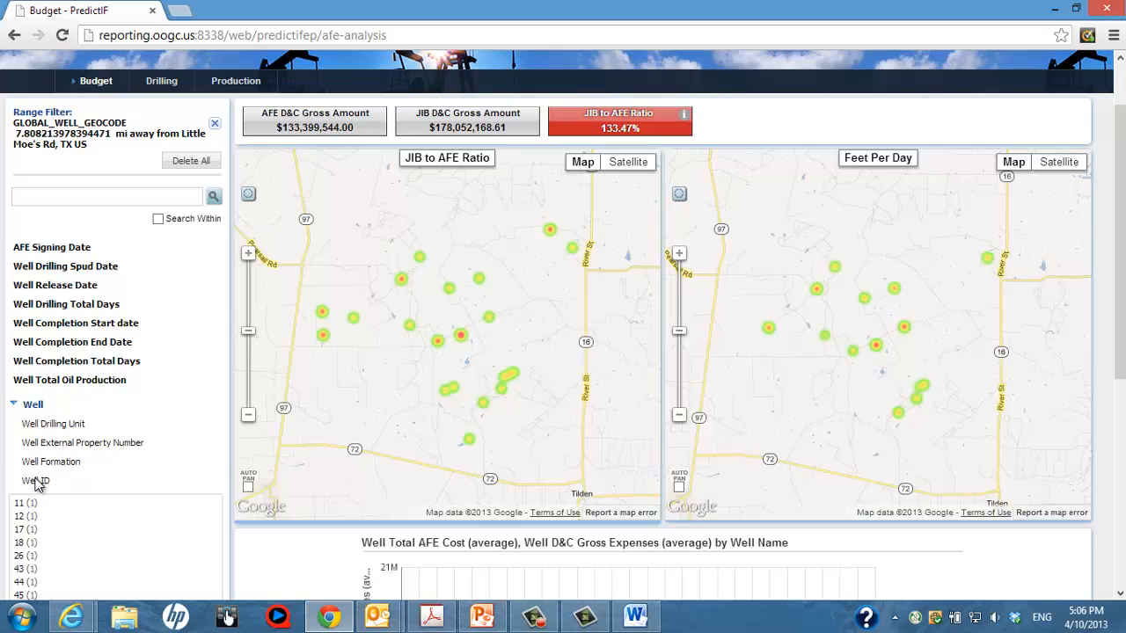
{"action": "left_click_drag", "start_coordinate": [1119, 242], "coordinate": [1119, 299]}
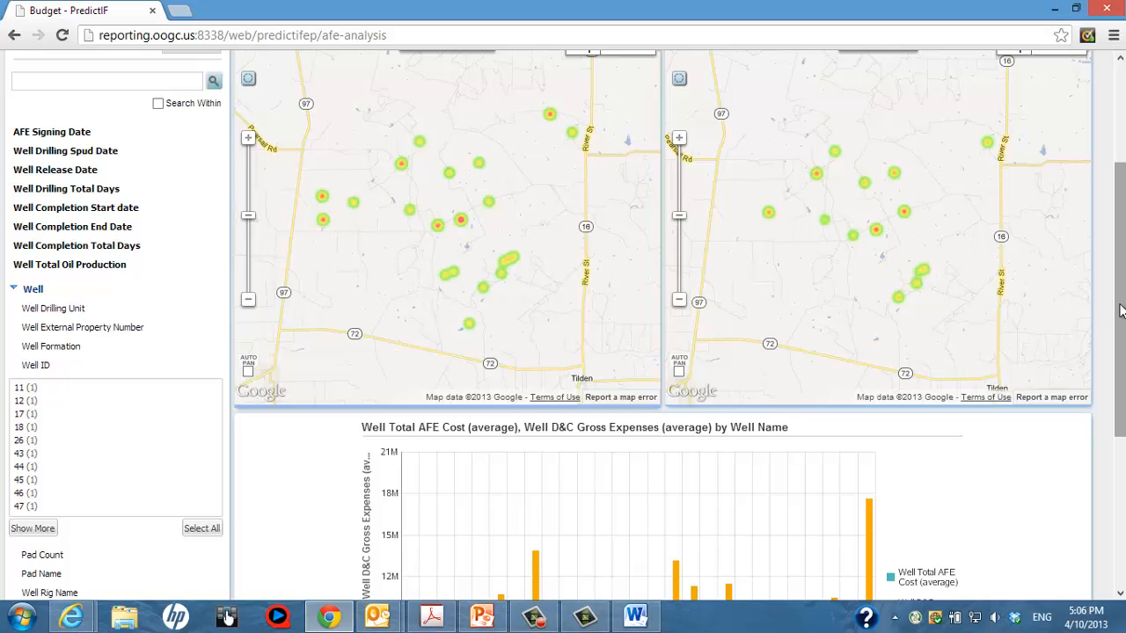
Narrow the JIB to AFE Ratio map's radius filter to about 1.8 mi around Franklin Ranch, TX.
{"action": "left_click_drag", "start_coordinate": [1121, 311], "coordinate": [1120, 246]}
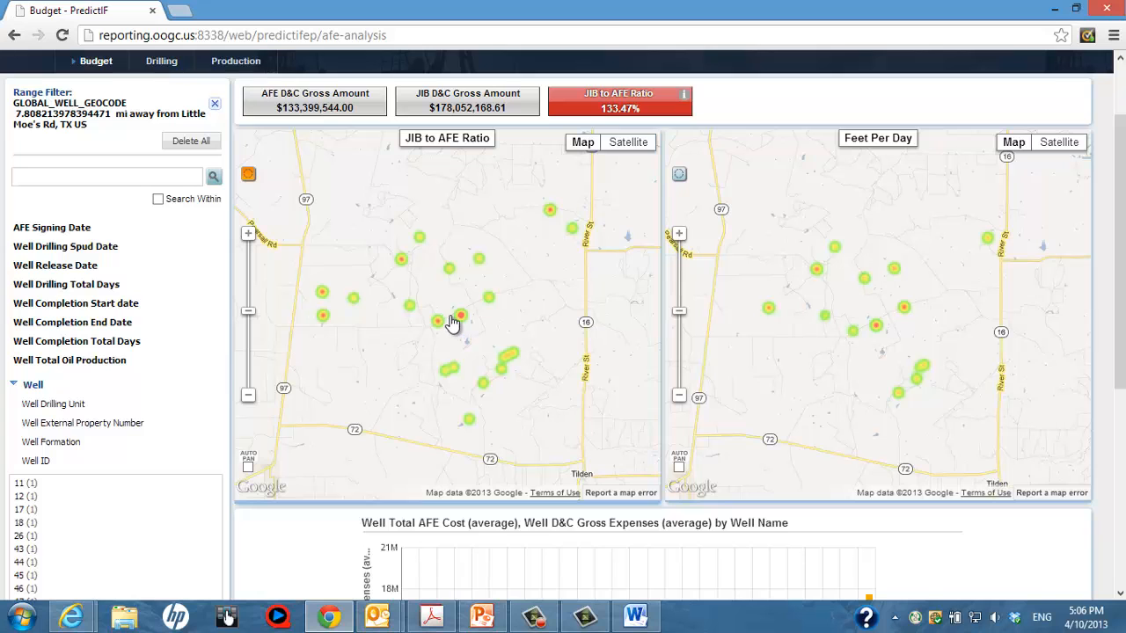
{"action": "left_click_drag", "start_coordinate": [450, 321], "coordinate": [463, 338]}
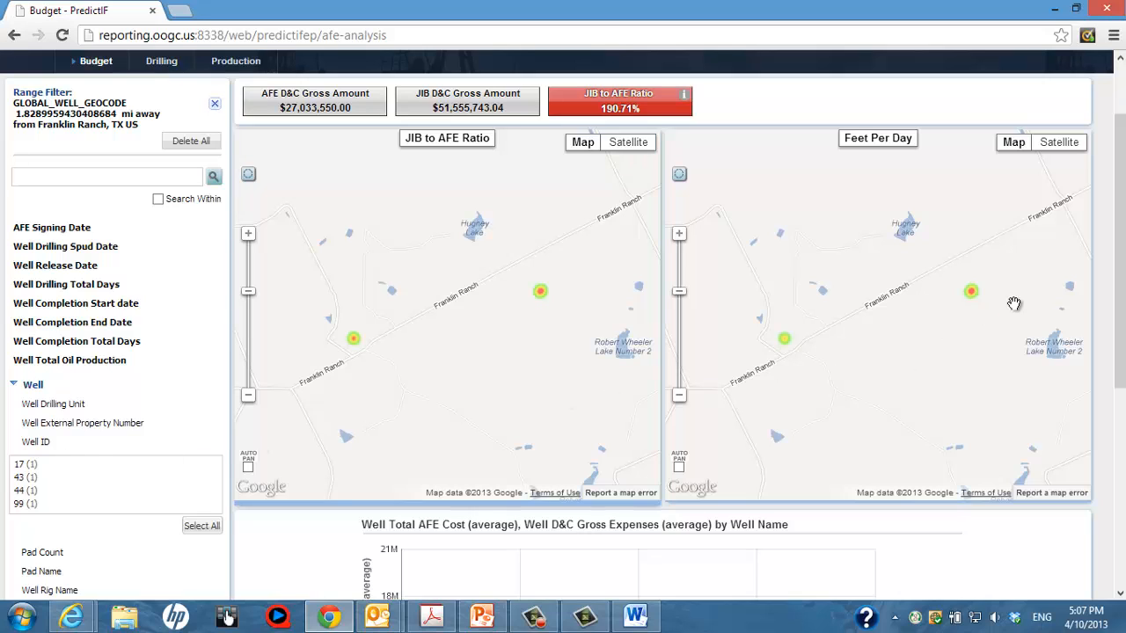
List the Well Rig Name values for the Franklin Ranch wells and compare each well's AFE cost with its gross expenses in the chart.
{"action": "scroll", "coordinate": [1119, 264], "scroll_direction": "down", "scroll_amount": 2}
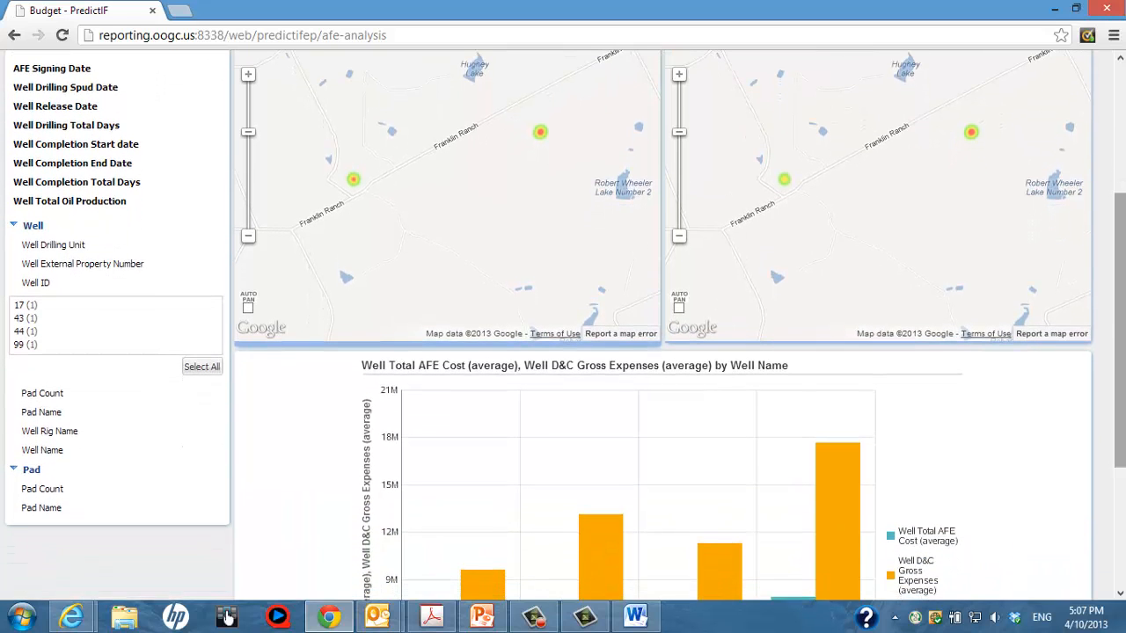
{"action": "mouse_move", "coordinate": [1124, 319]}
{"action": "left_mouse_down"}
{"action": "mouse_move", "coordinate": [1122, 268]}
{"action": "mouse_move", "coordinate": [1121, 309]}
{"action": "left_mouse_up"}
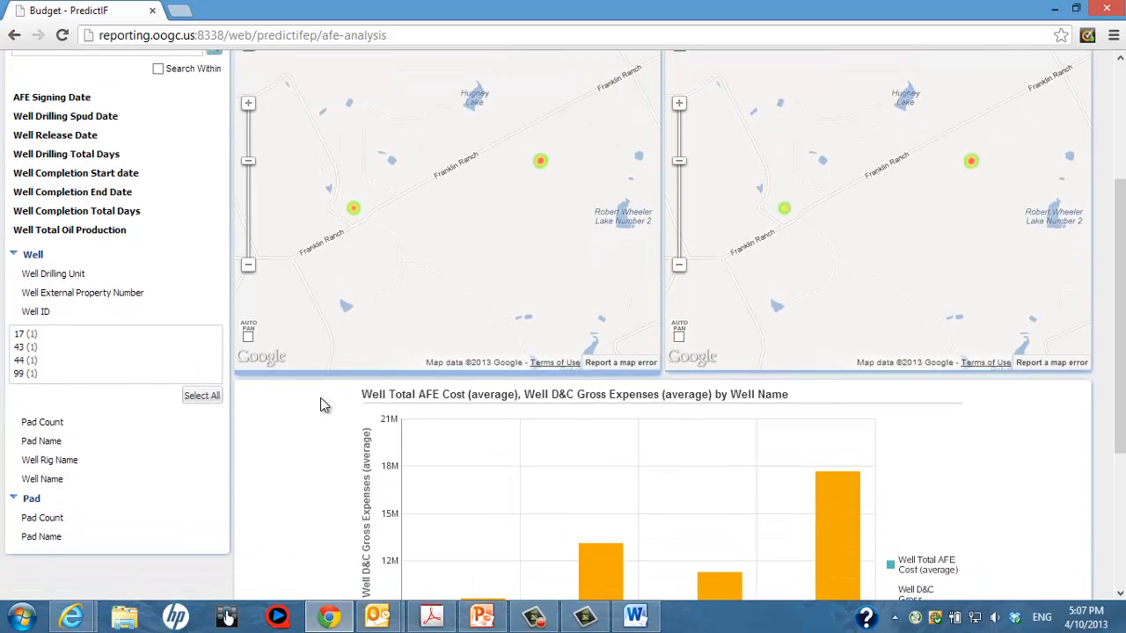
{"action": "left_click", "coordinate": [68, 463]}
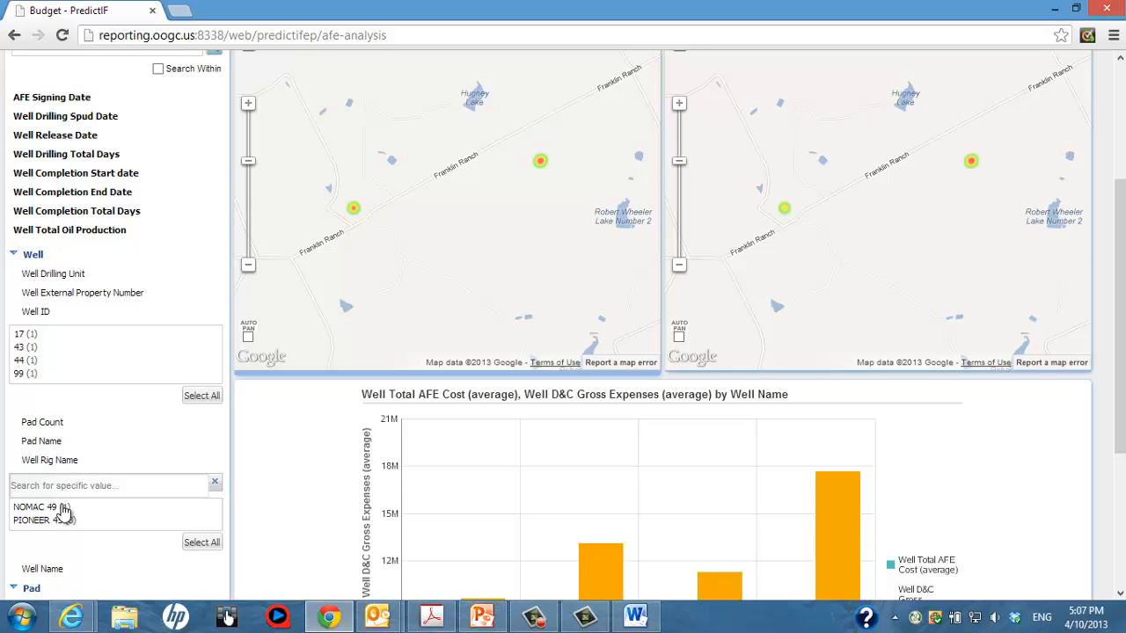
{"action": "left_click", "coordinate": [63, 510]}
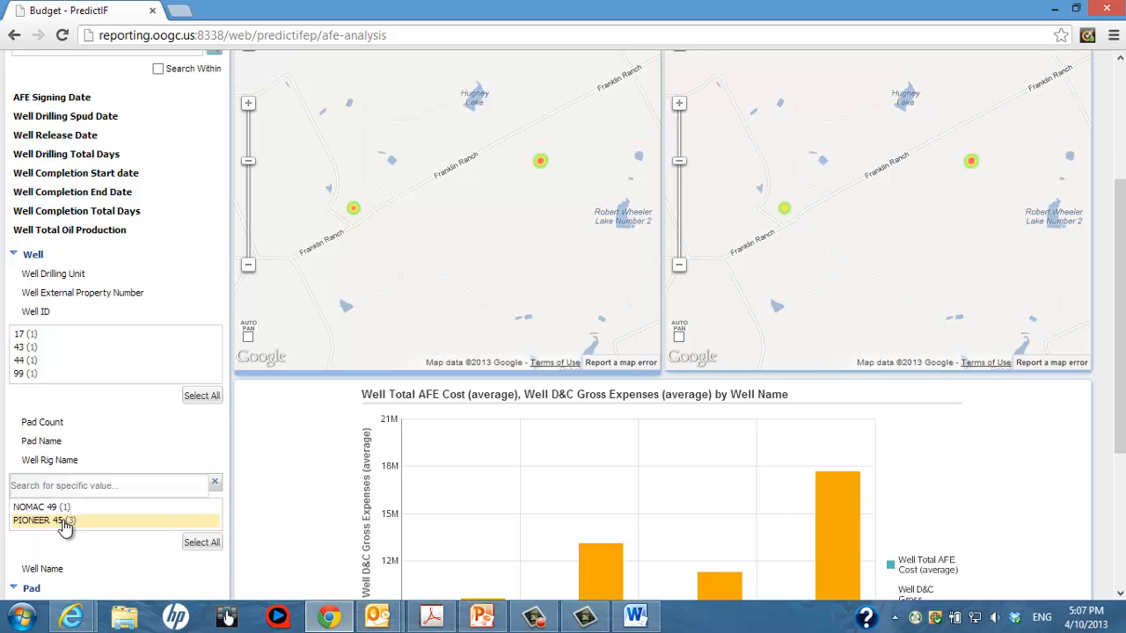
{"action": "left_click_drag", "start_coordinate": [1122, 296], "coordinate": [1123, 406]}
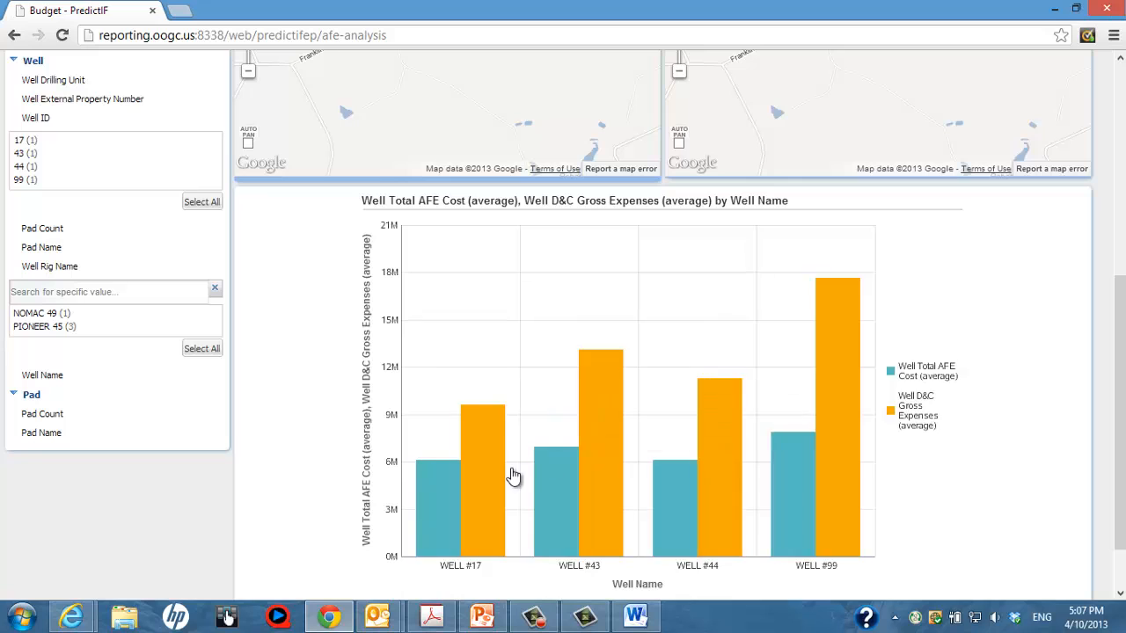
{"action": "mouse_move", "coordinate": [449, 497]}
Remove the Franklin Ranch radius filter from the budget analysis.
{"action": "left_click_drag", "start_coordinate": [1119, 358], "coordinate": [1121, 239]}
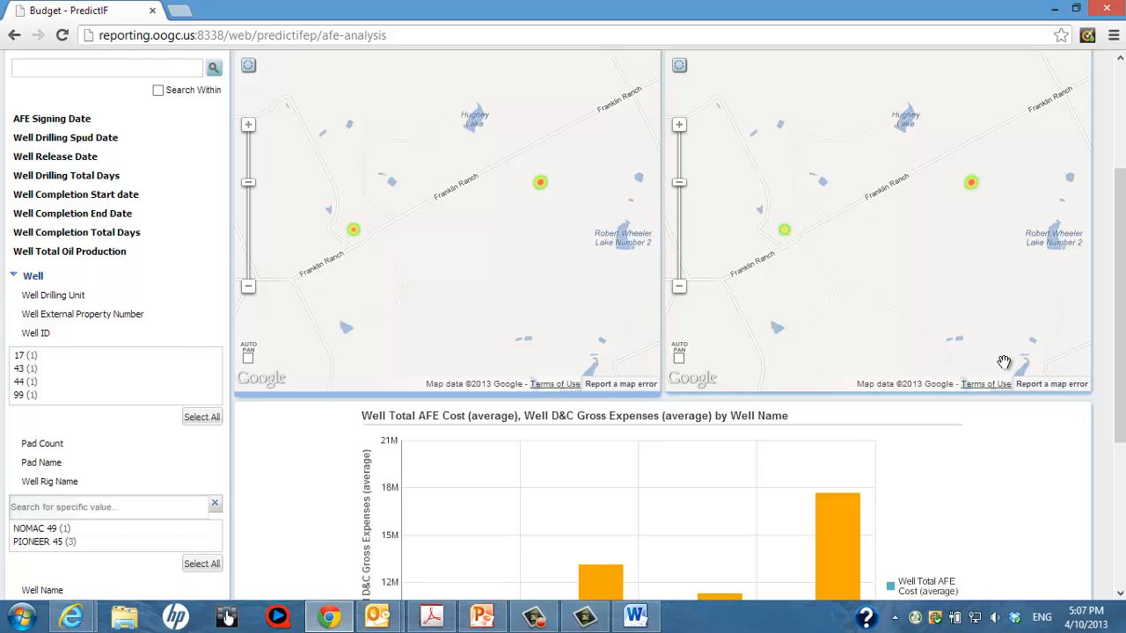
{"action": "left_click_drag", "start_coordinate": [1120, 311], "coordinate": [1120, 200]}
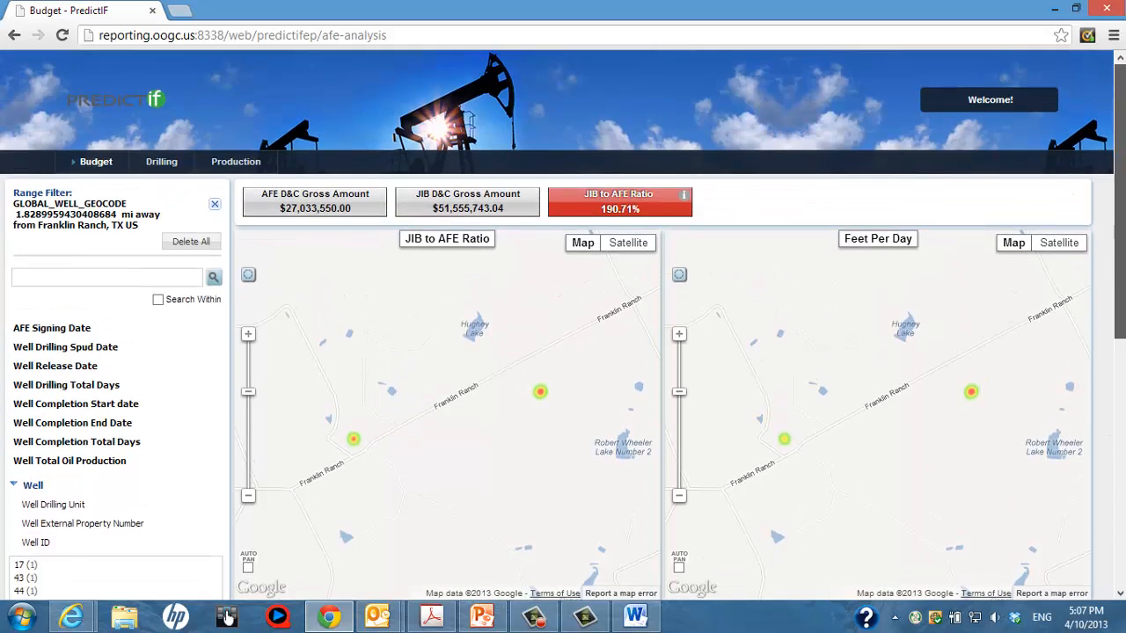
{"action": "left_click", "coordinate": [215, 204]}
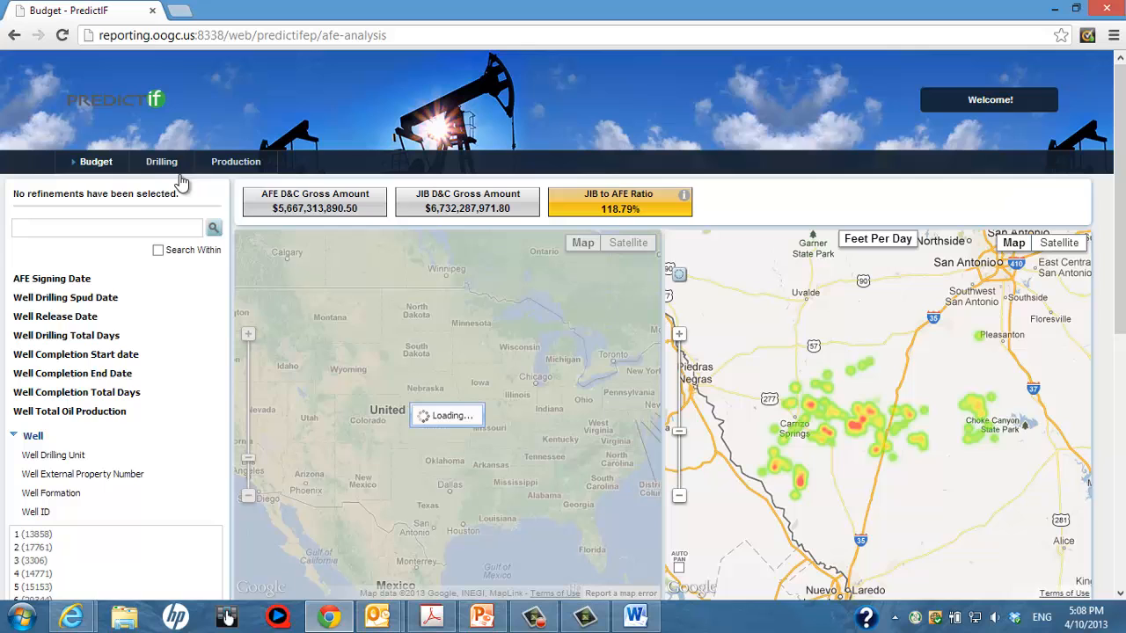
Open the Drilling Report Analysis page and filter it by the operation summary keyword "circ".
{"action": "mouse_move", "coordinate": [172, 171]}
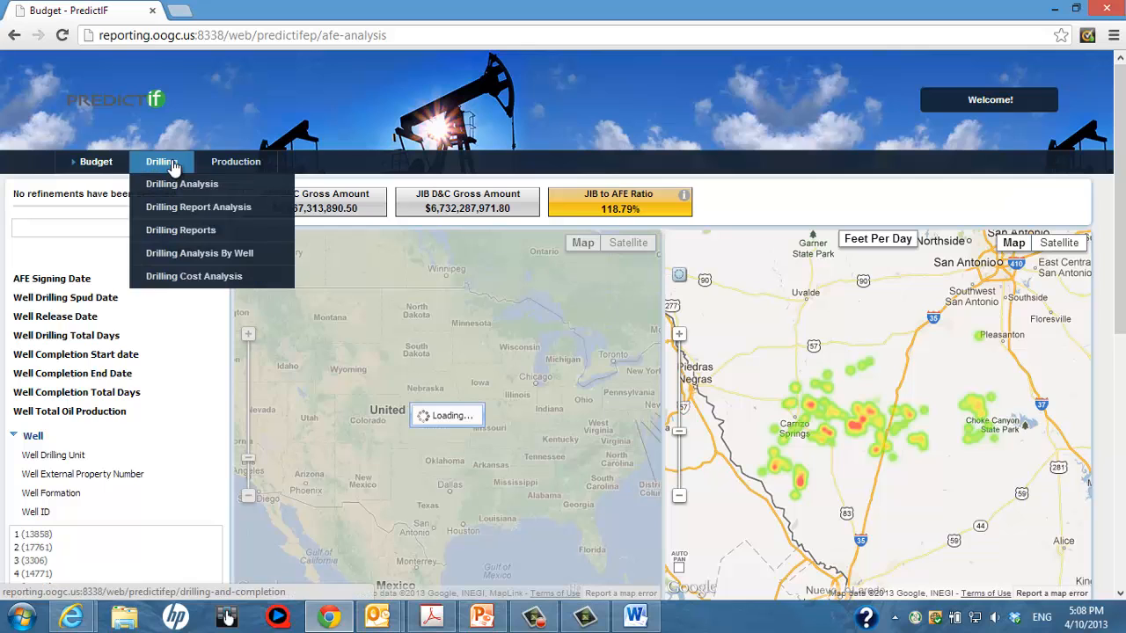
{"action": "left_click", "coordinate": [180, 207]}
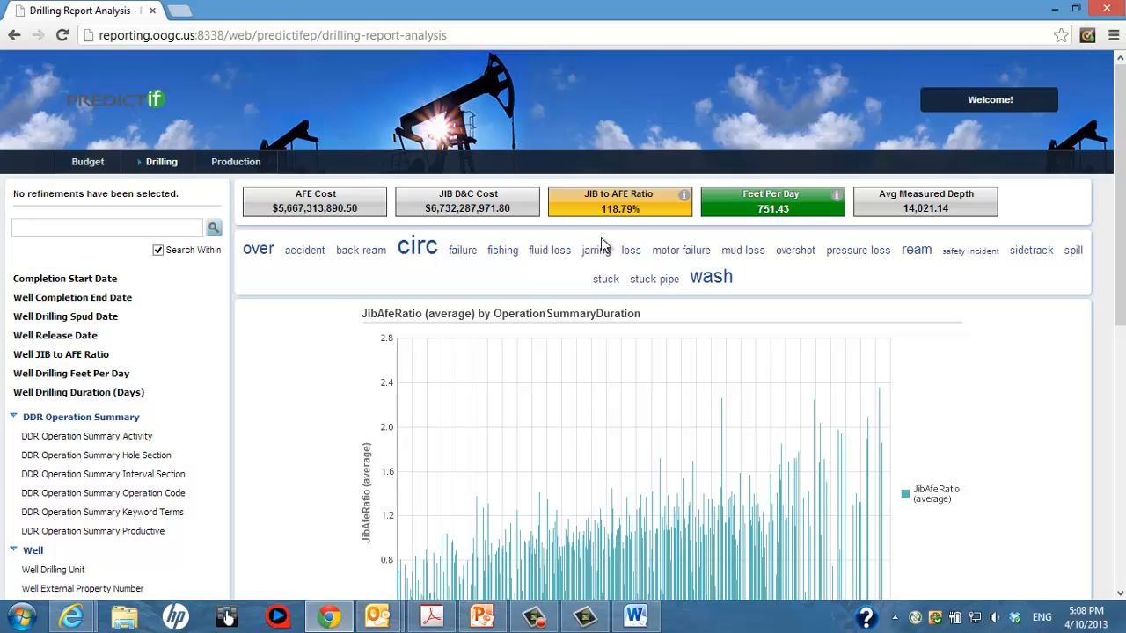
{"action": "left_click", "coordinate": [430, 255]}
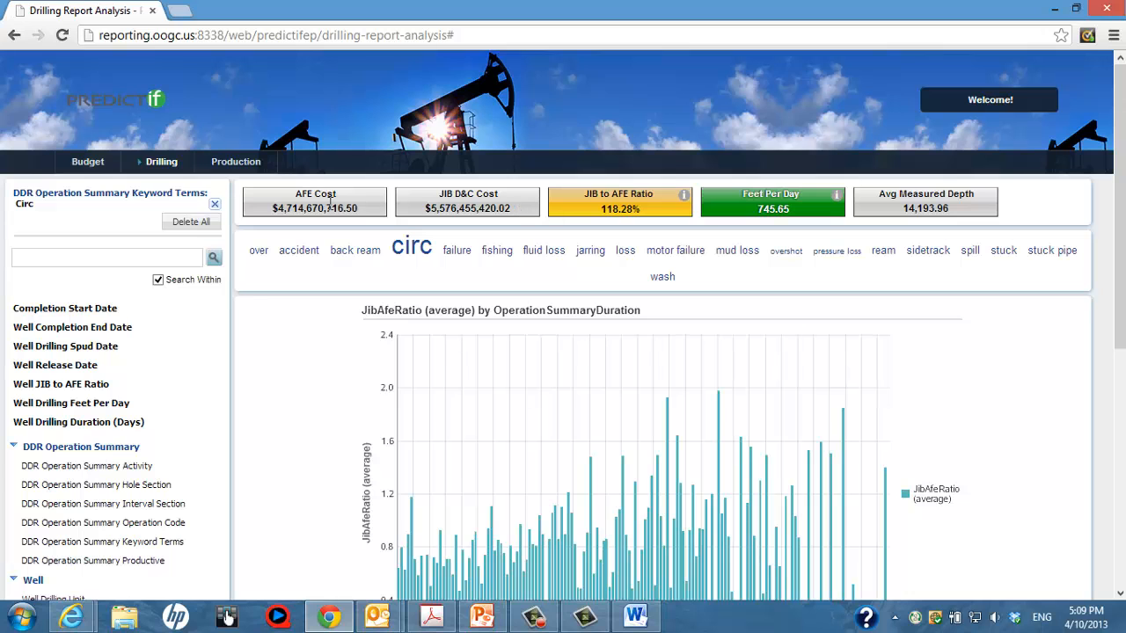
Remove the "circ" keyword filter and restrict Well Drilling Feet Per Day to between 0 and 400.
{"action": "left_click", "coordinate": [217, 206]}
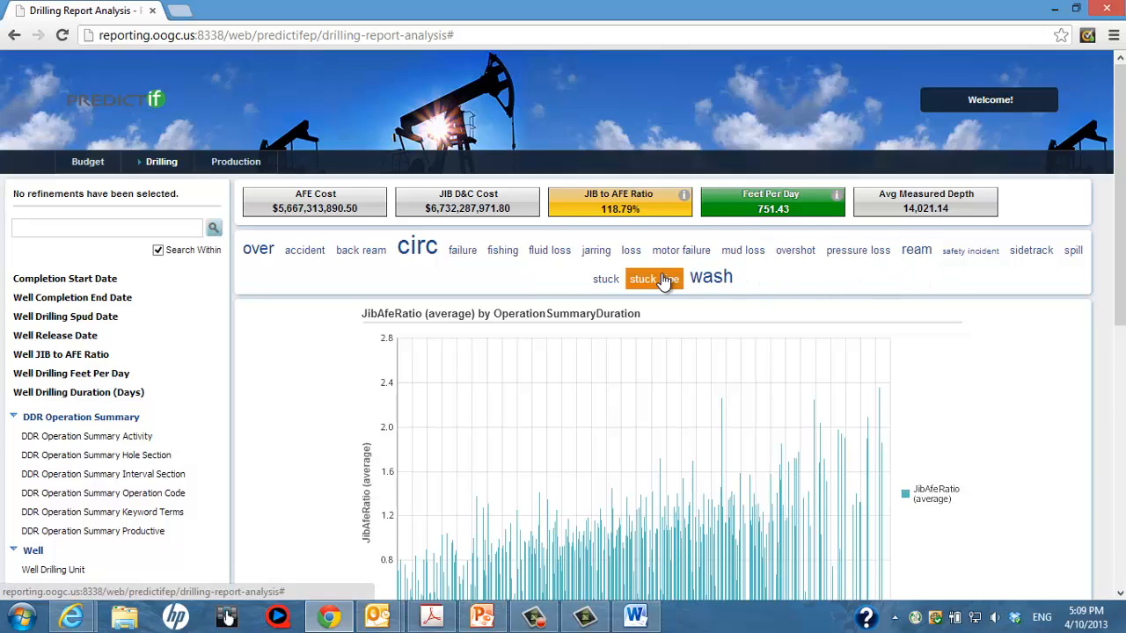
{"action": "left_click", "coordinate": [128, 376]}
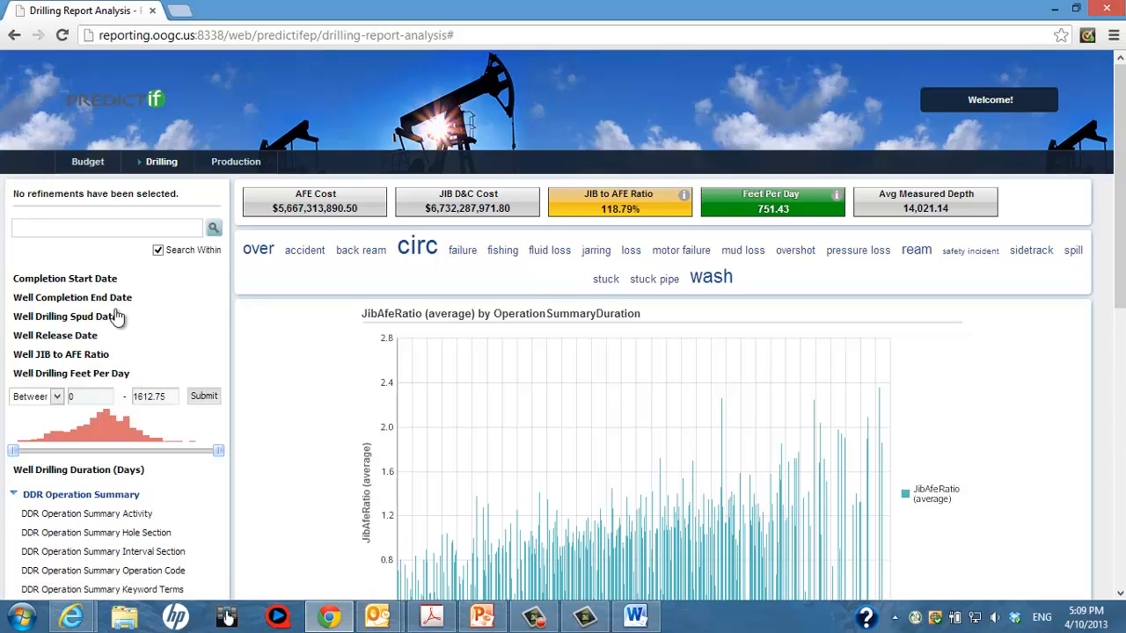
{"action": "mouse_move", "coordinate": [132, 426]}
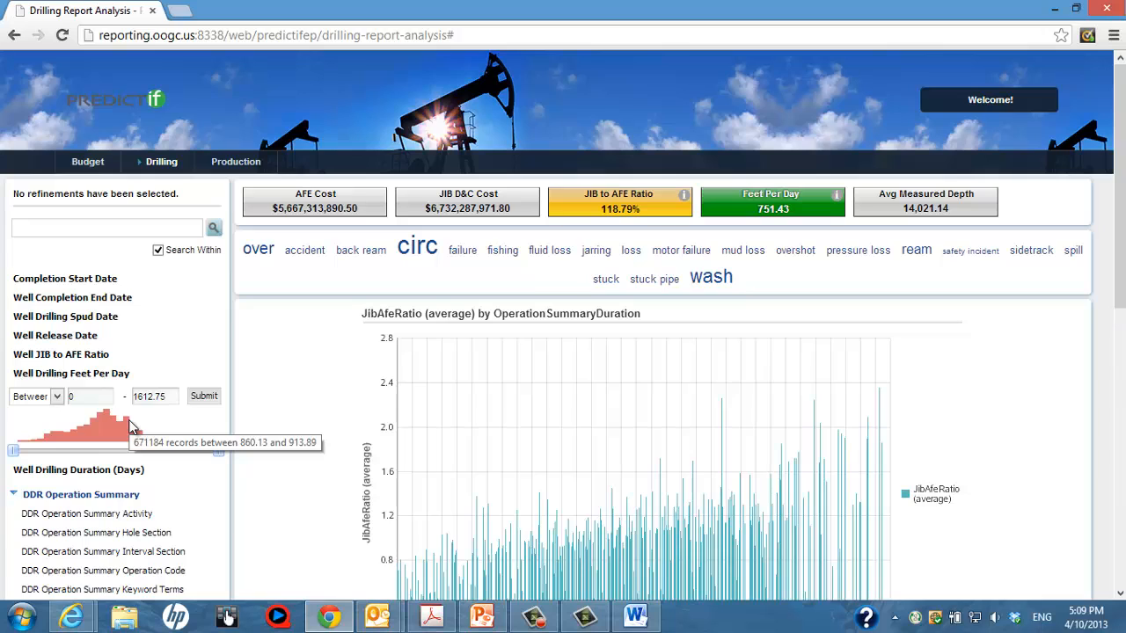
{"action": "left_click_drag", "start_coordinate": [167, 396], "coordinate": [130, 395]}
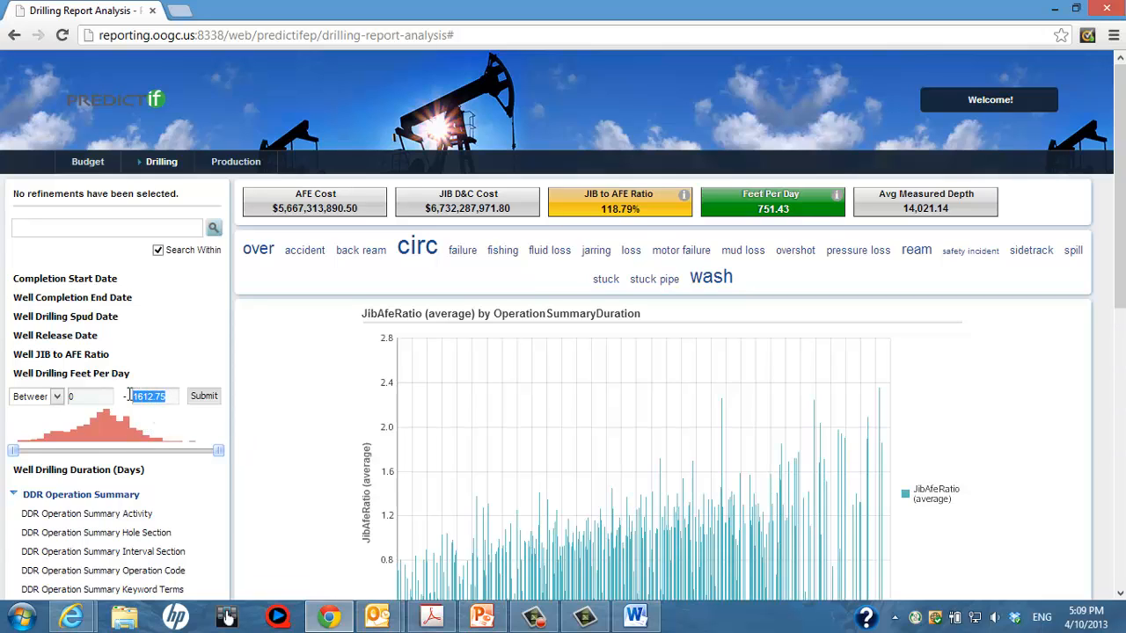
{"action": "key", "text": "BackSpace"}
{"action": "type", "text": "400"}
{"action": "left_click", "coordinate": [203, 398]}
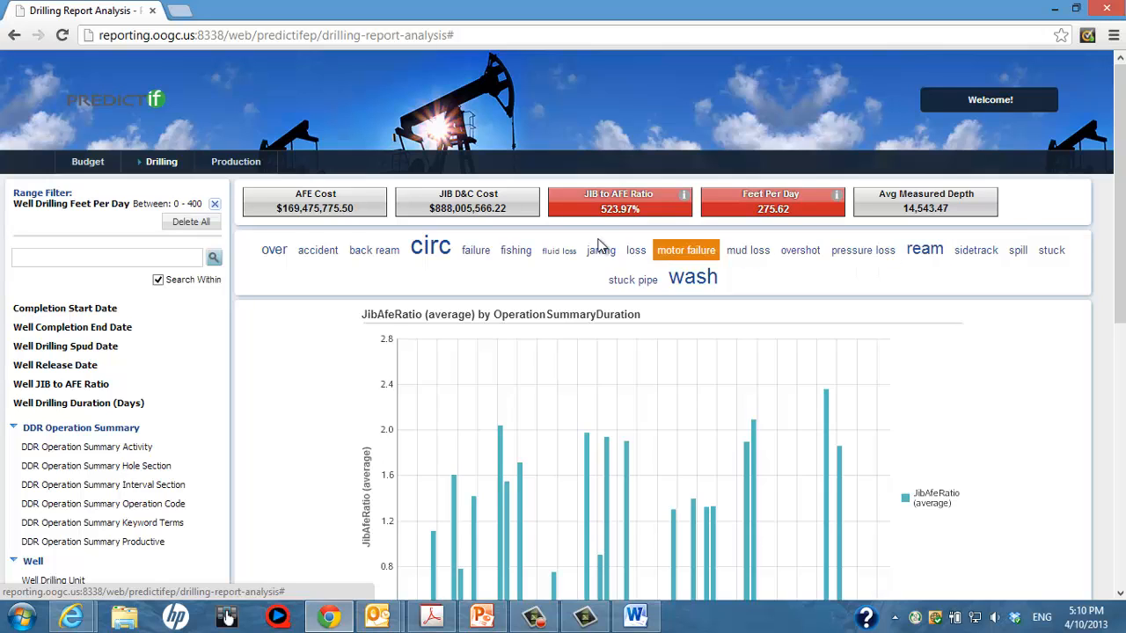
Remove the feet-per-day range filter and filter the drilling reports by the keyword "ream".
{"action": "left_click", "coordinate": [215, 205]}
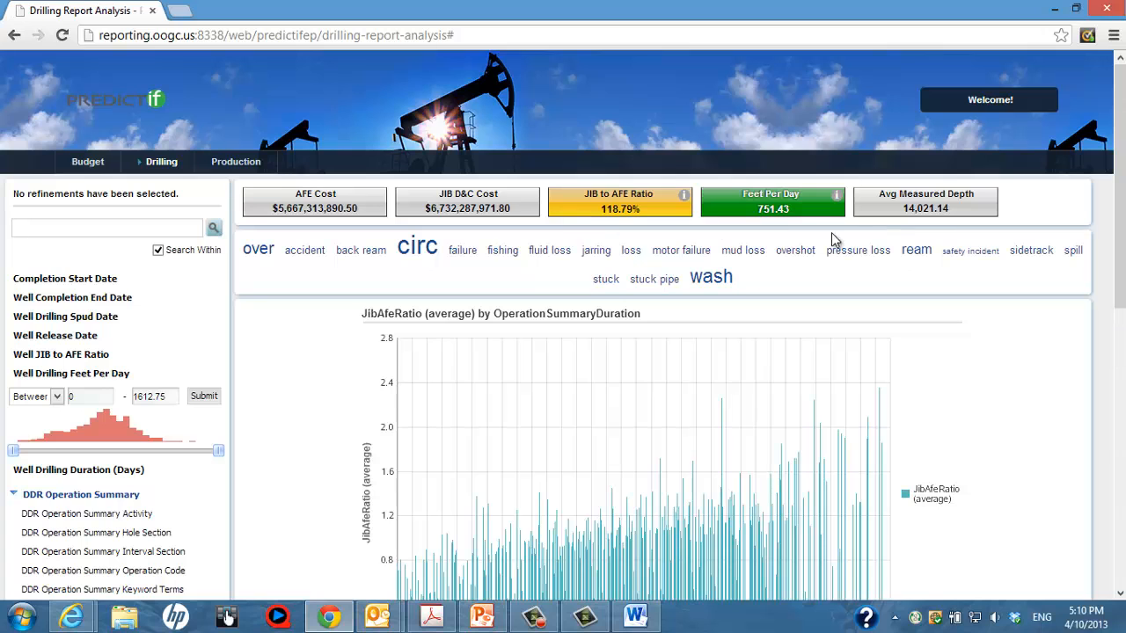
{"action": "left_click", "coordinate": [920, 253]}
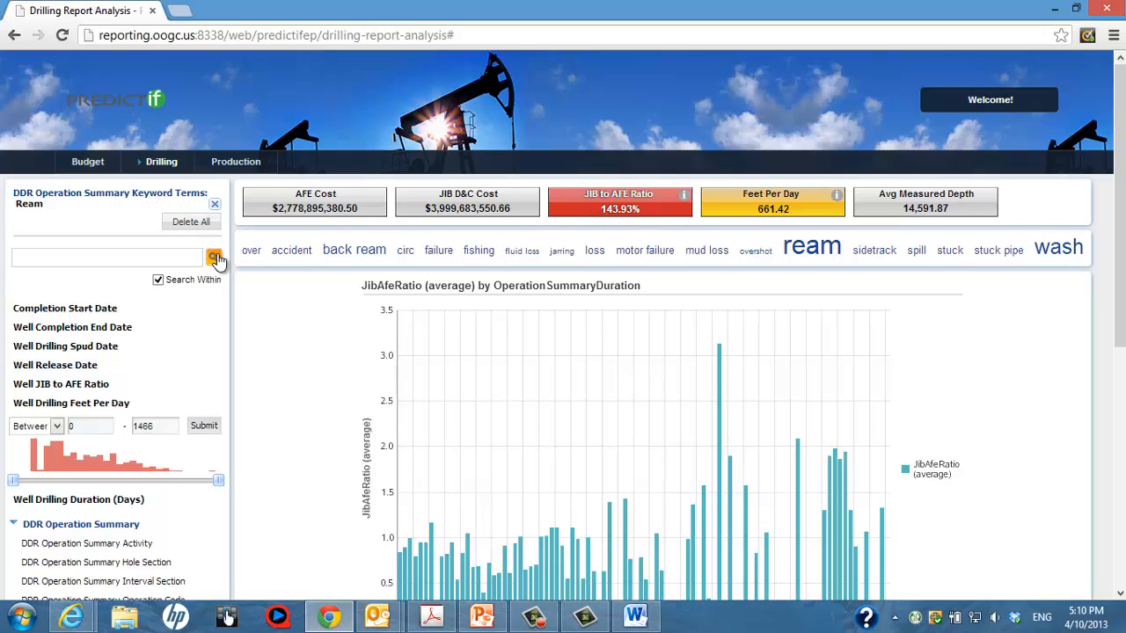
Clear the "ream" keyword filter and search the drilling report summaries for "broken".
{"action": "left_click", "coordinate": [211, 221]}
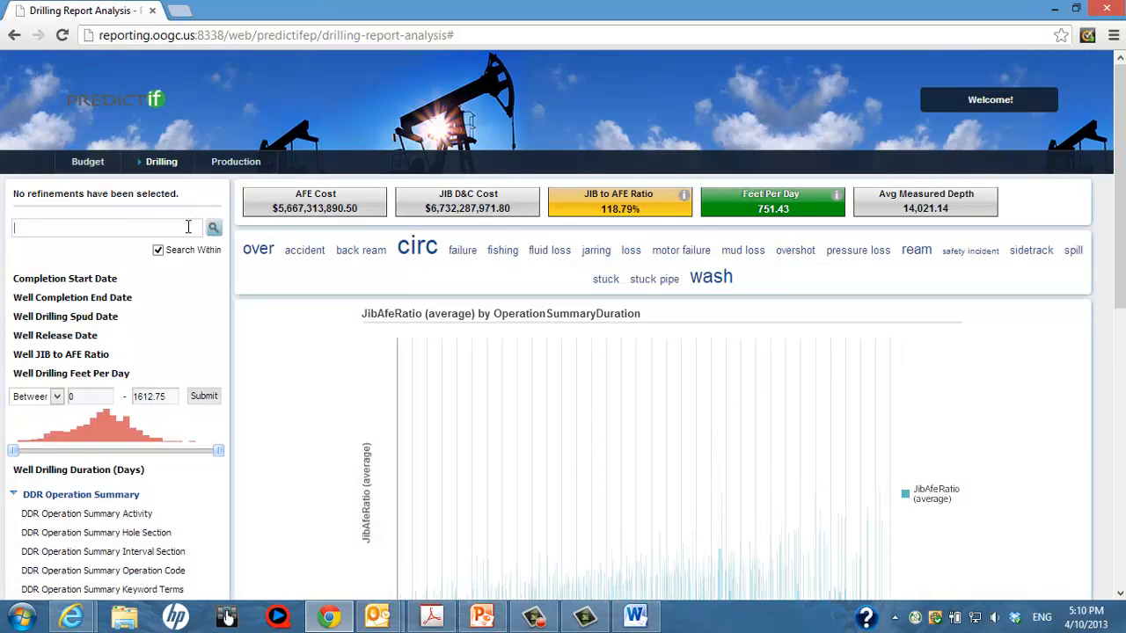
{"action": "left_click", "coordinate": [187, 227]}
{"action": "type", "text": "broken"}
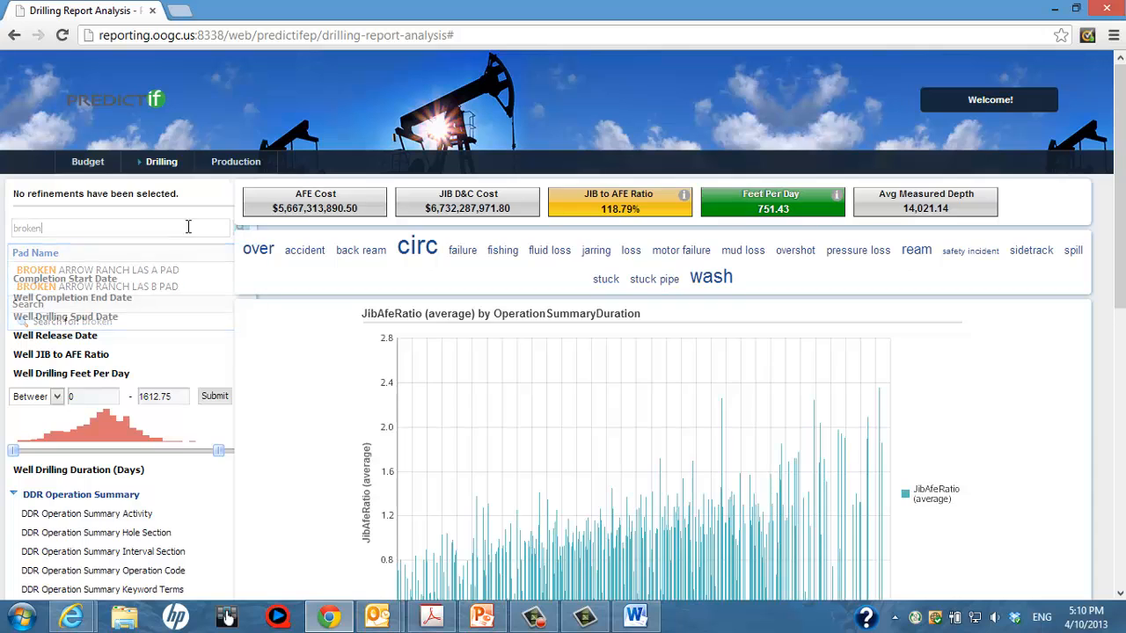
{"action": "key", "text": "Return"}
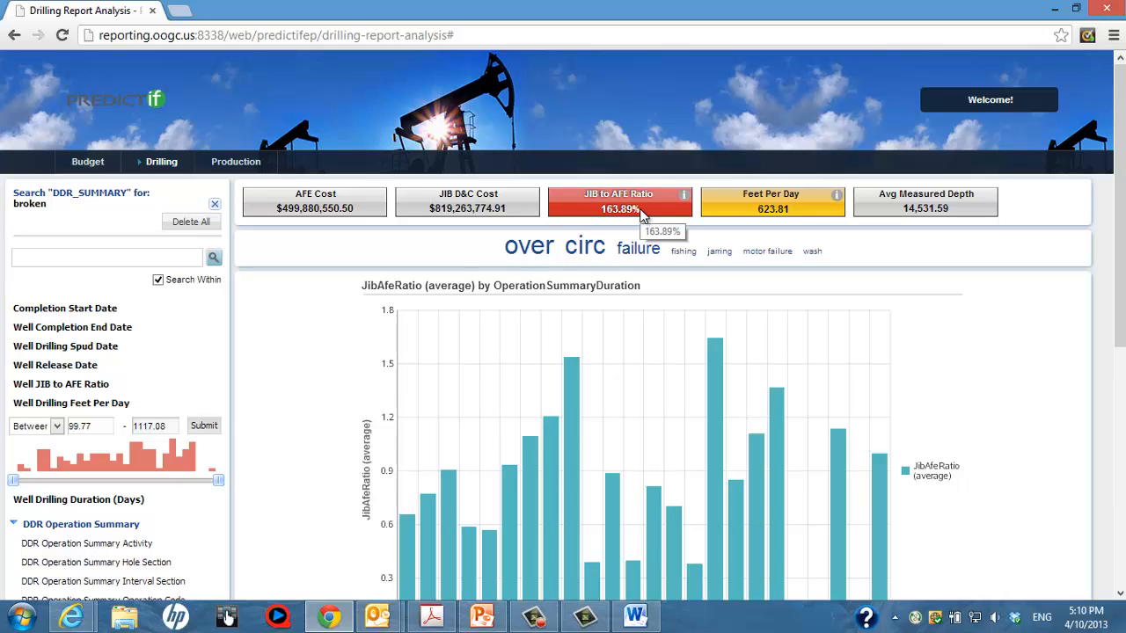
Open the Drilling Reports page and review the report records and summary texts matching "broken".
{"action": "mouse_move", "coordinate": [163, 171]}
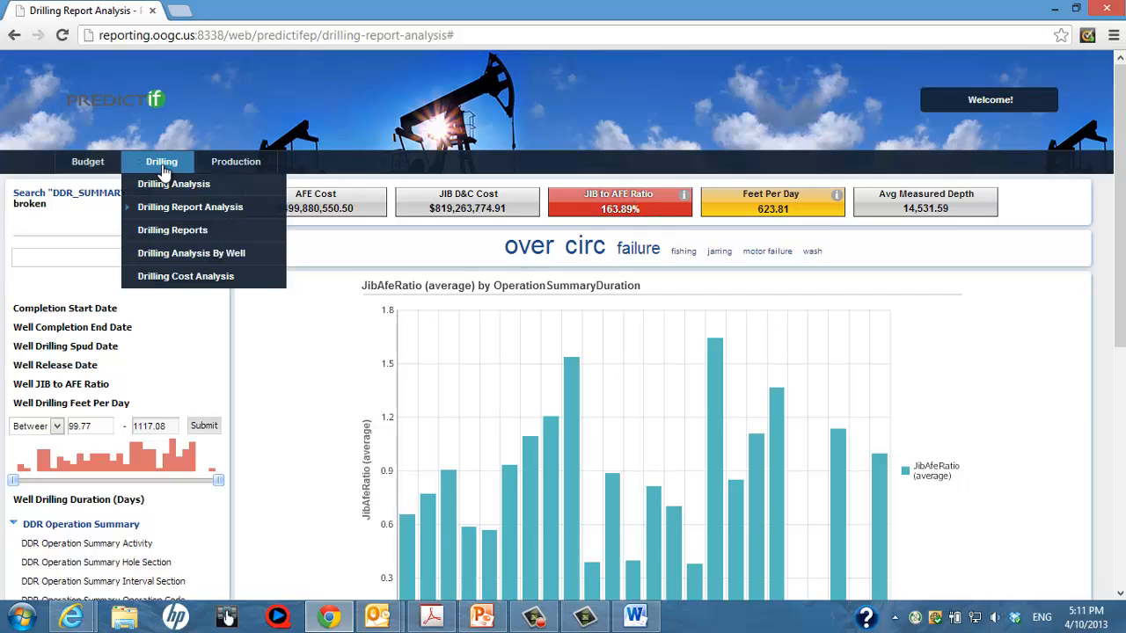
{"action": "left_click", "coordinate": [182, 229]}
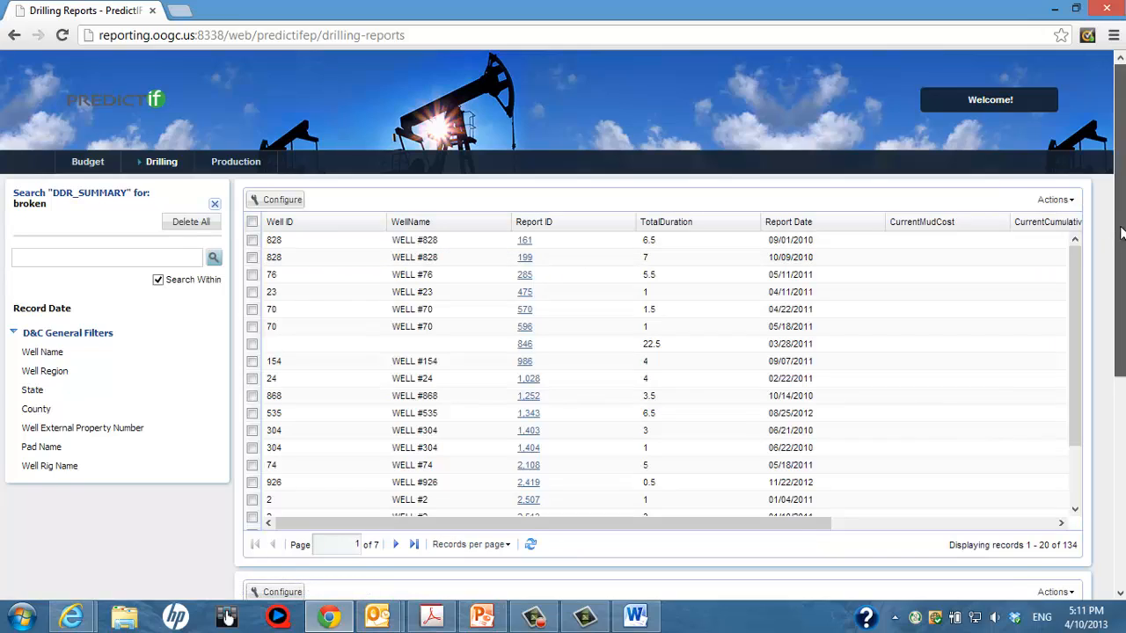
{"action": "scroll", "coordinate": [1121, 233], "scroll_direction": "down", "scroll_amount": 5}
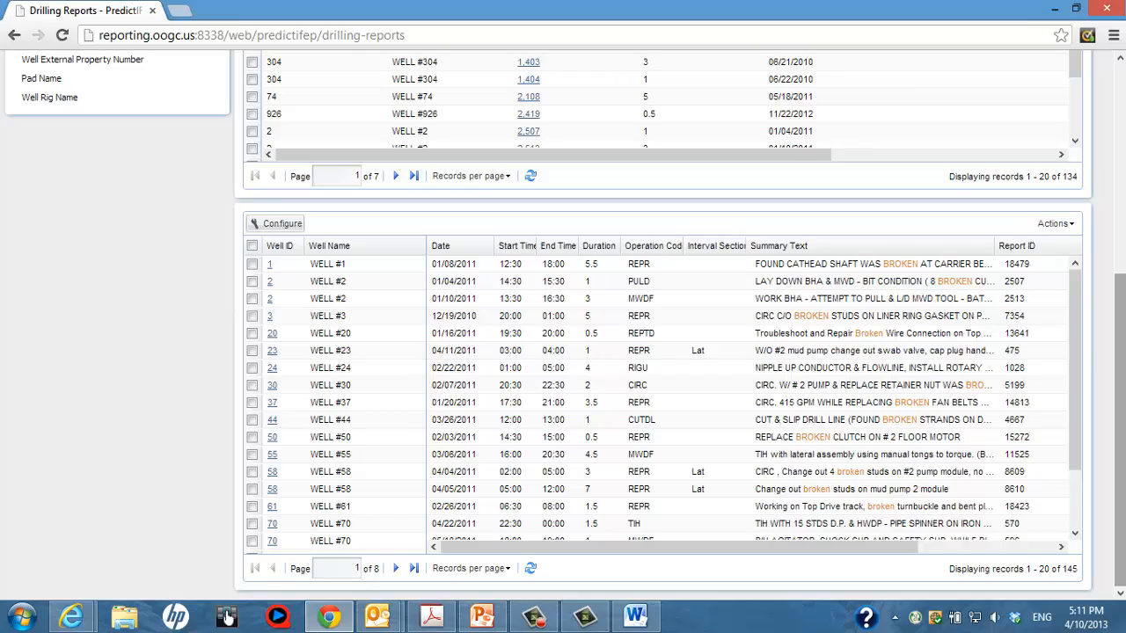
{"action": "scroll", "coordinate": [660, 326], "scroll_direction": "up", "scroll_amount": 3}
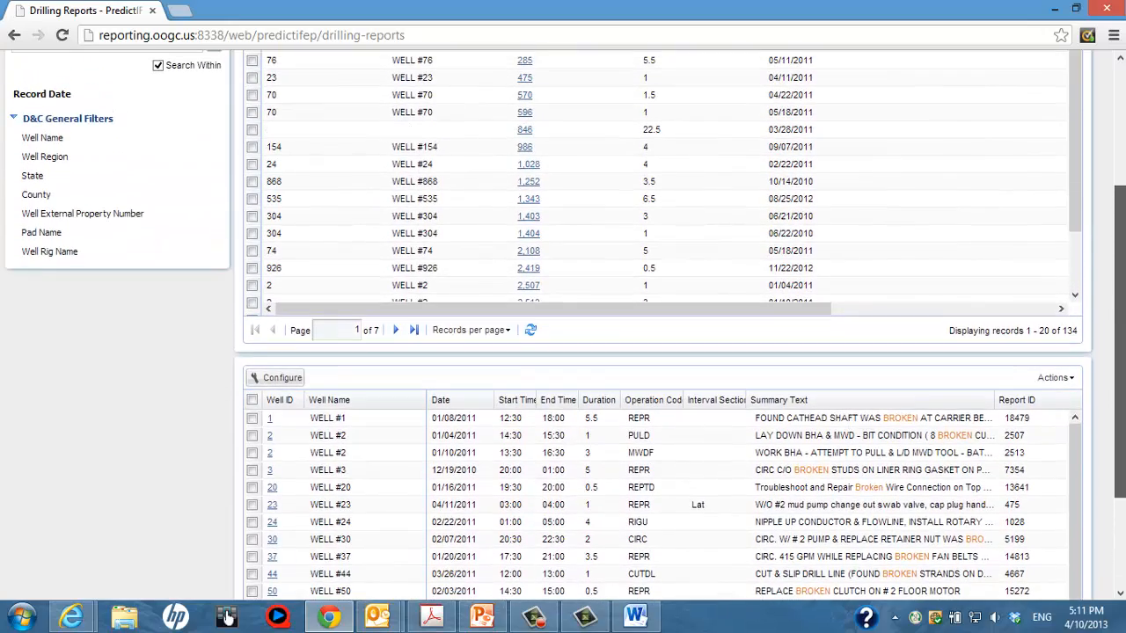
{"action": "scroll", "coordinate": [1038, 331], "scroll_direction": "up", "scroll_amount": 2}
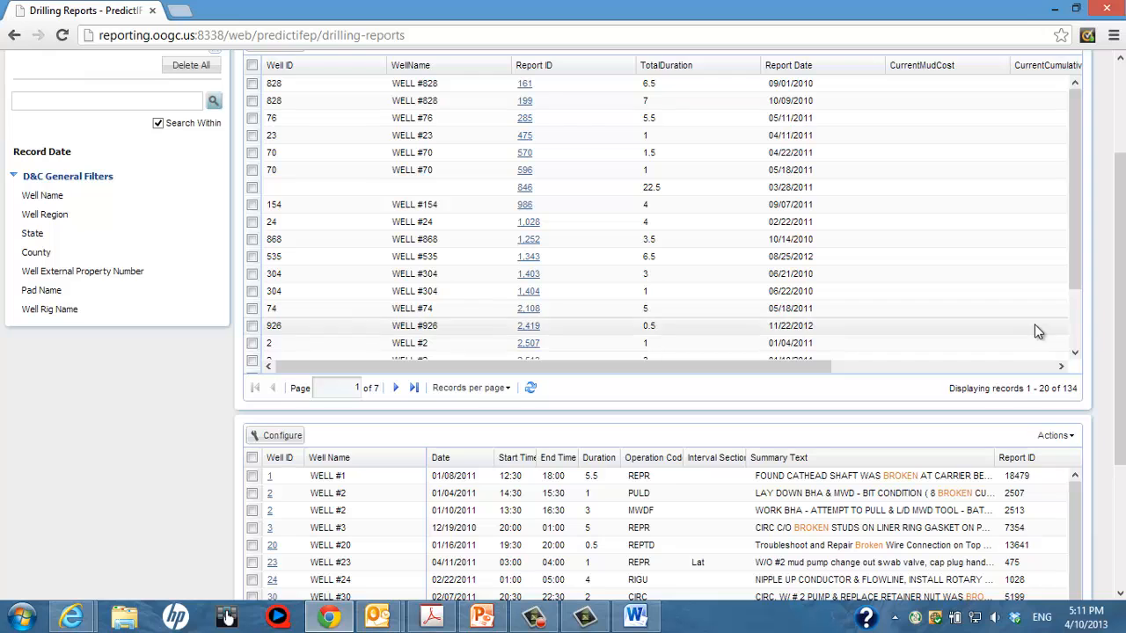
{"action": "left_click_drag", "start_coordinate": [1120, 291], "coordinate": [1120, 269]}
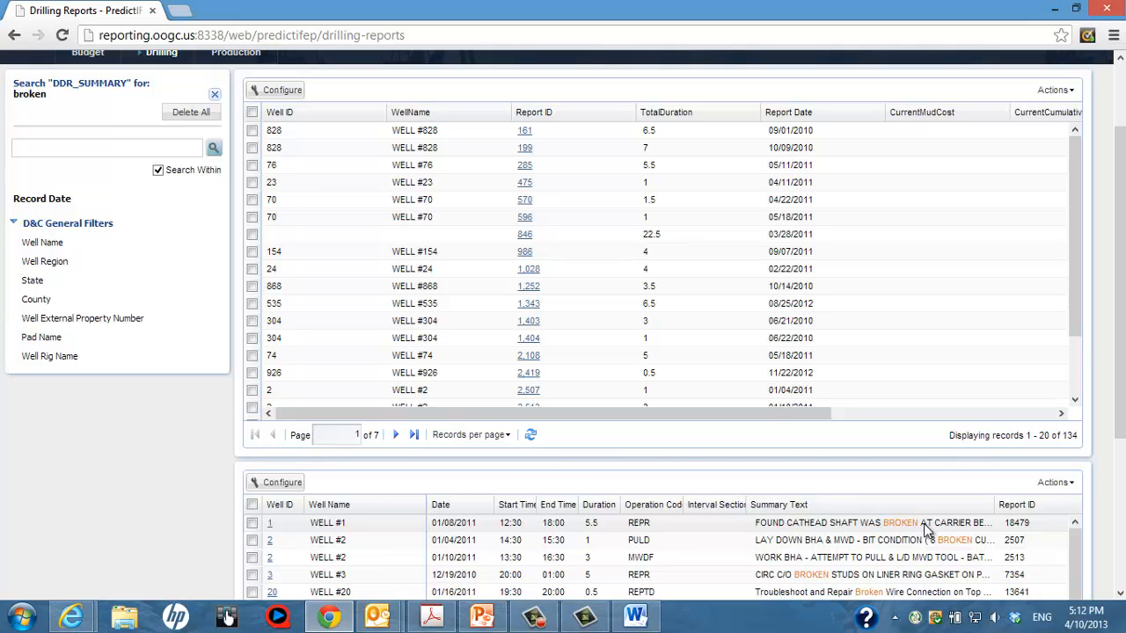
{"action": "left_click", "coordinate": [534, 617]}
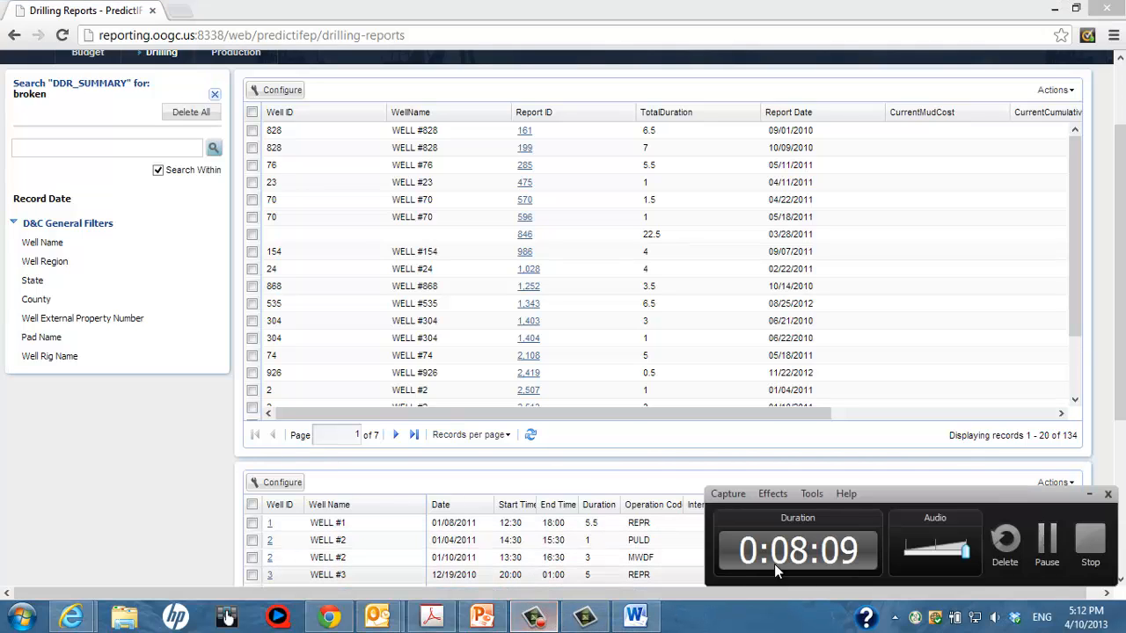